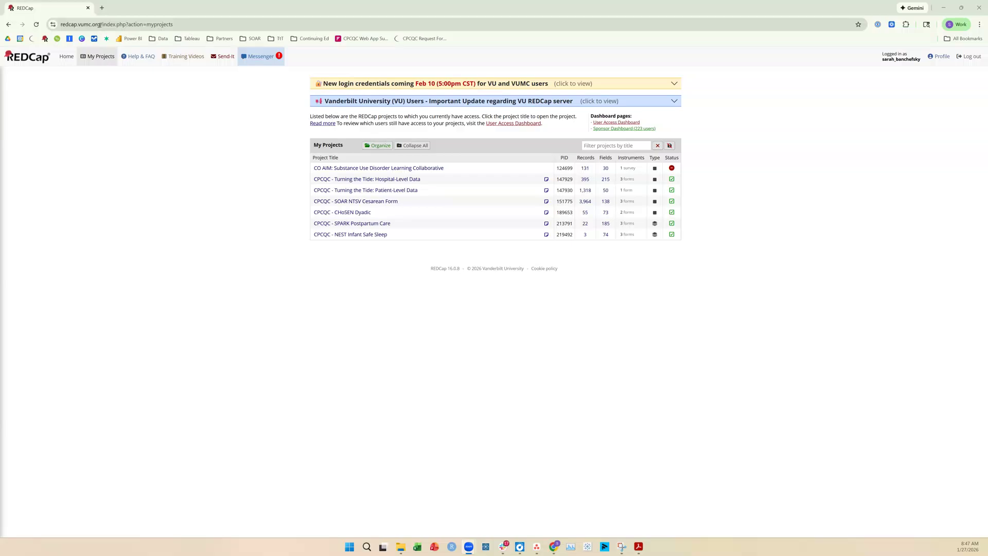
# Open the CPCQC - SOAR NTSV Cesarean Form project and go to its Record Status Dashboard.
pyautogui.moveTo(100, 24); pyautogui.dragTo(62, 28)
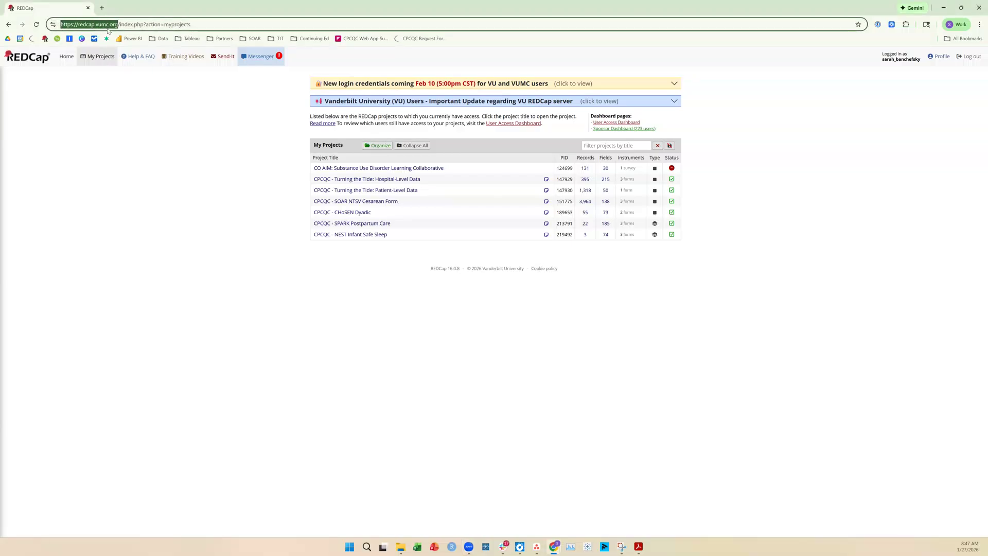
pyautogui.click(197, 158)
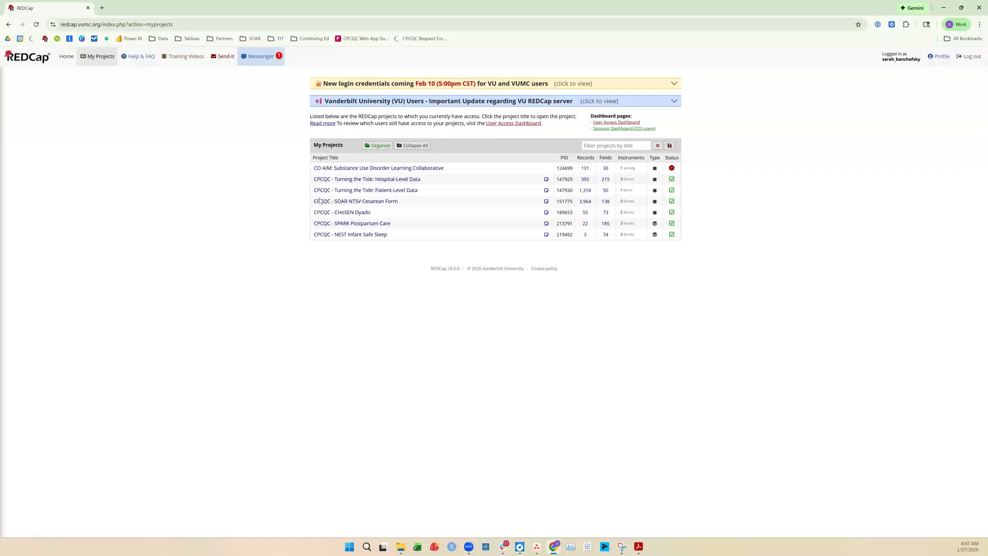
pyautogui.click(379, 206)
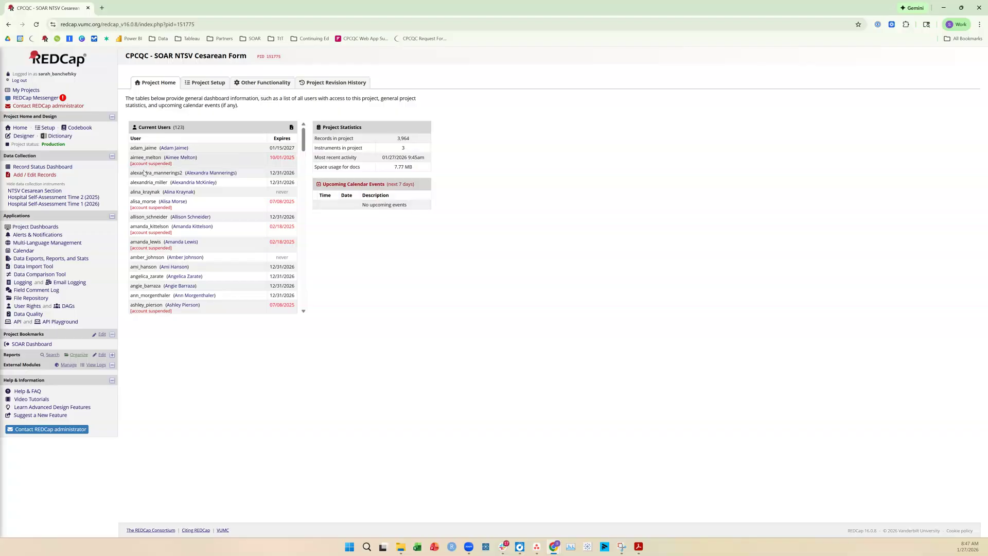
pyautogui.click(39, 167)
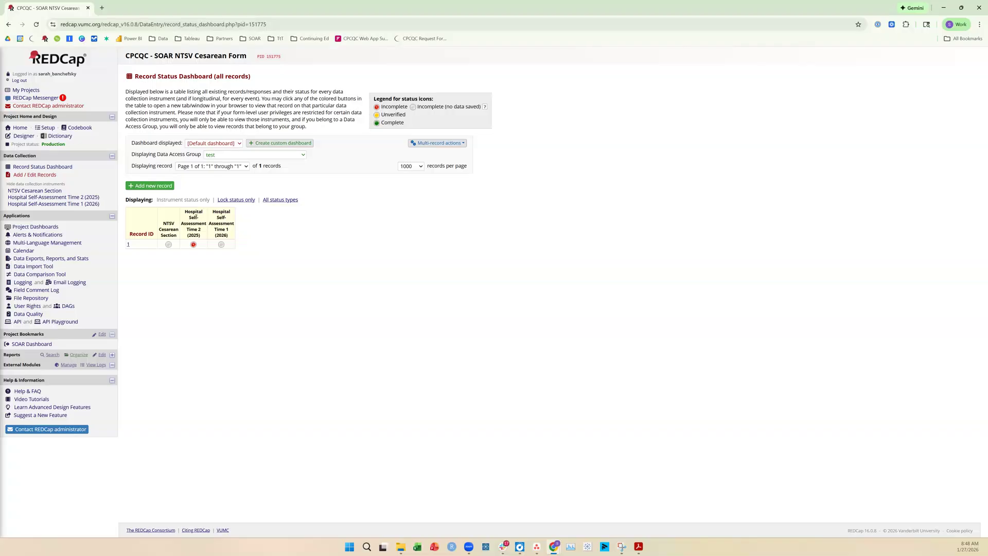
# Open the NTSV Cesarean Section form of record 1 for data entry.
pyautogui.tripleClick(171, 227)
pyautogui.click(170, 246)
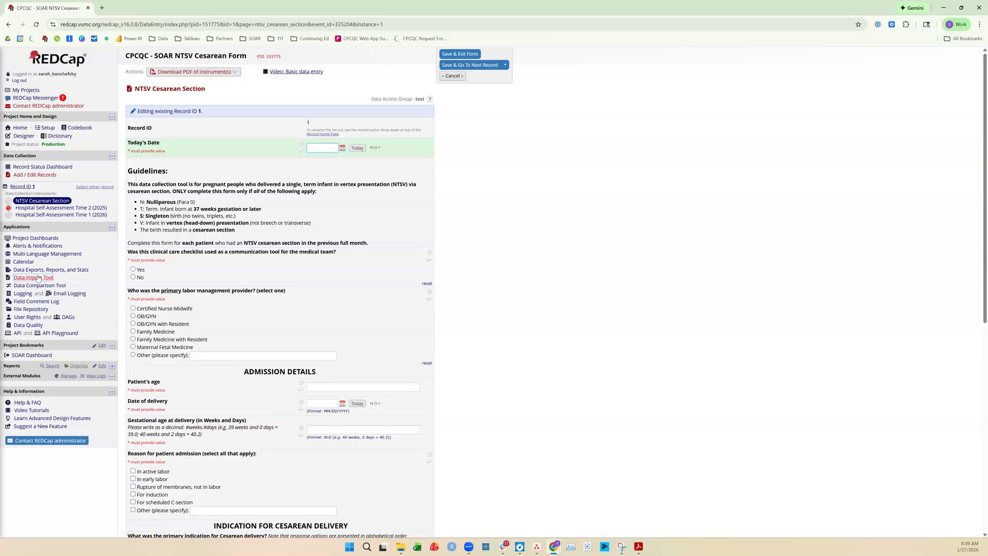
pyautogui.moveTo(58, 278); pyautogui.dragTo(14, 278)
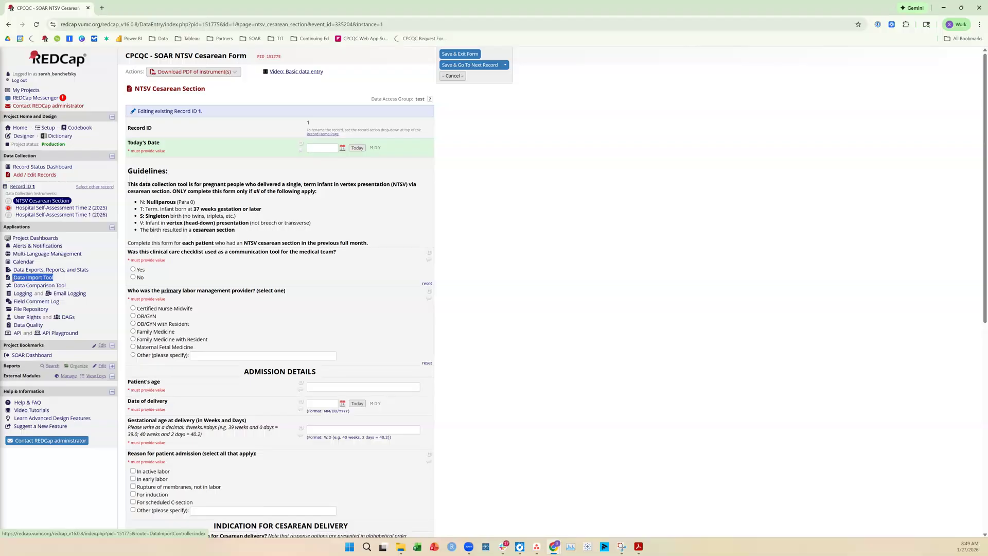
pyautogui.click(580, 283)
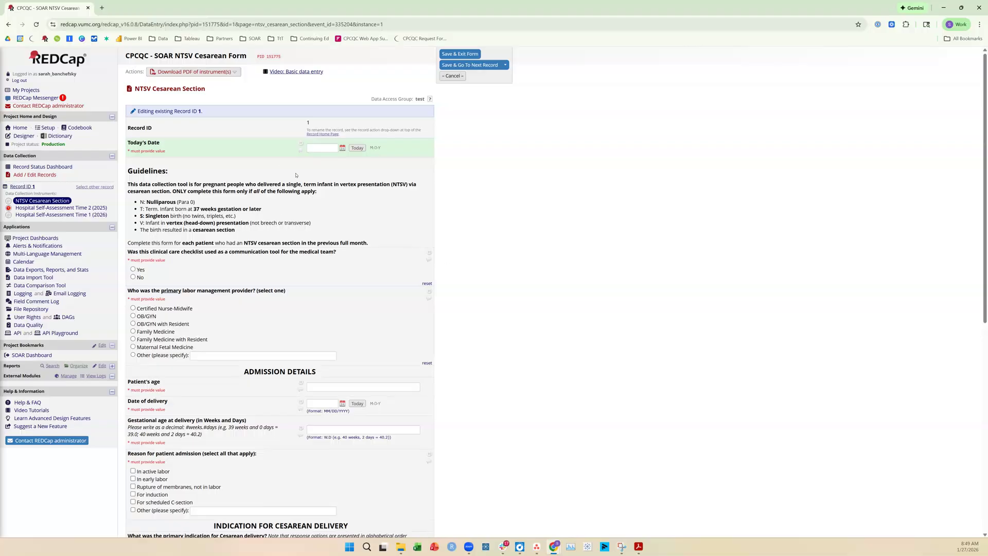
# Fill Today's Date with the current date and answer Yes to the clinical care checklist question.
pyautogui.click(357, 147)
pyautogui.moveTo(131, 253); pyautogui.dragTo(337, 254)
pyautogui.click(347, 262)
pyautogui.click(133, 269)
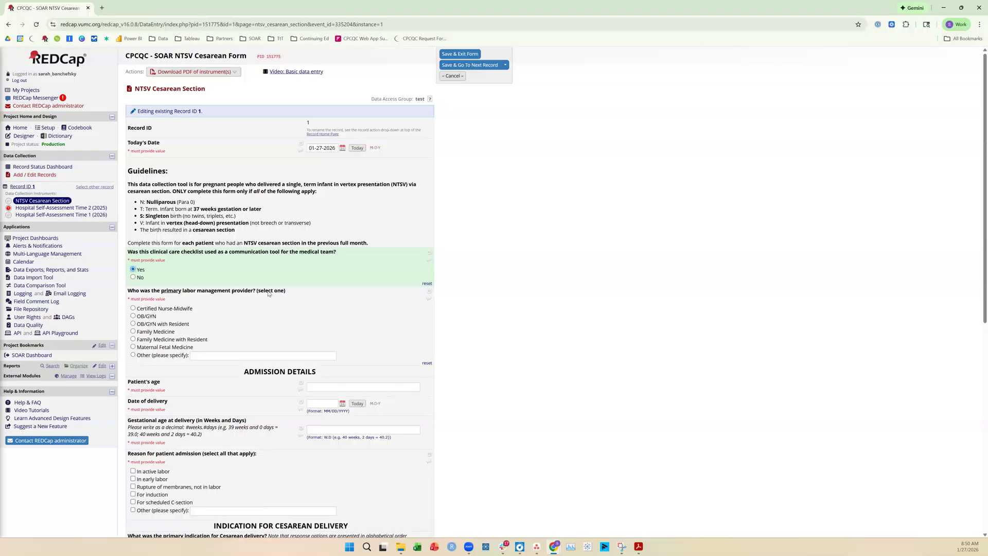
# Set the primary labor management provider to OB/GYN.
pyautogui.click(147, 316)
pyautogui.scroll(-1, 326, 316)
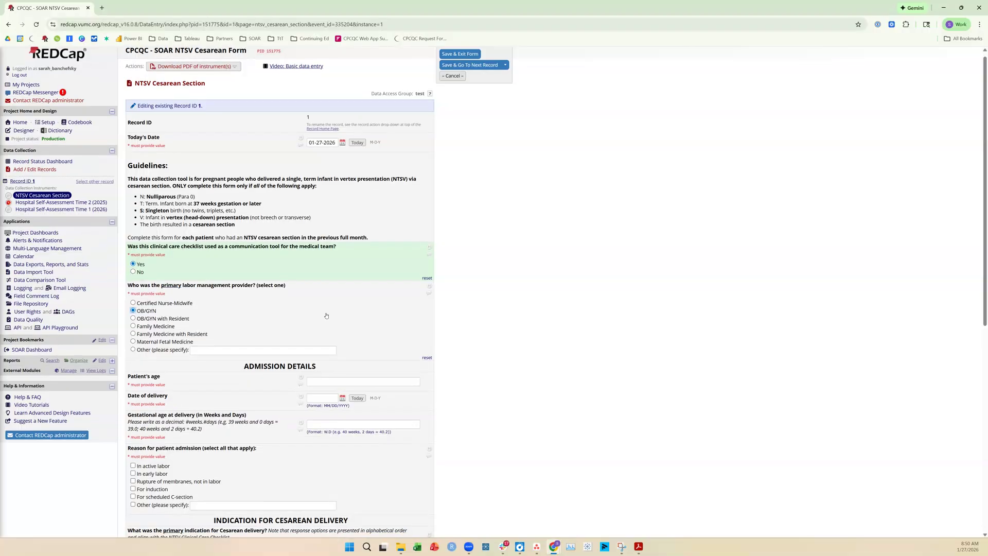
pyautogui.click(156, 317)
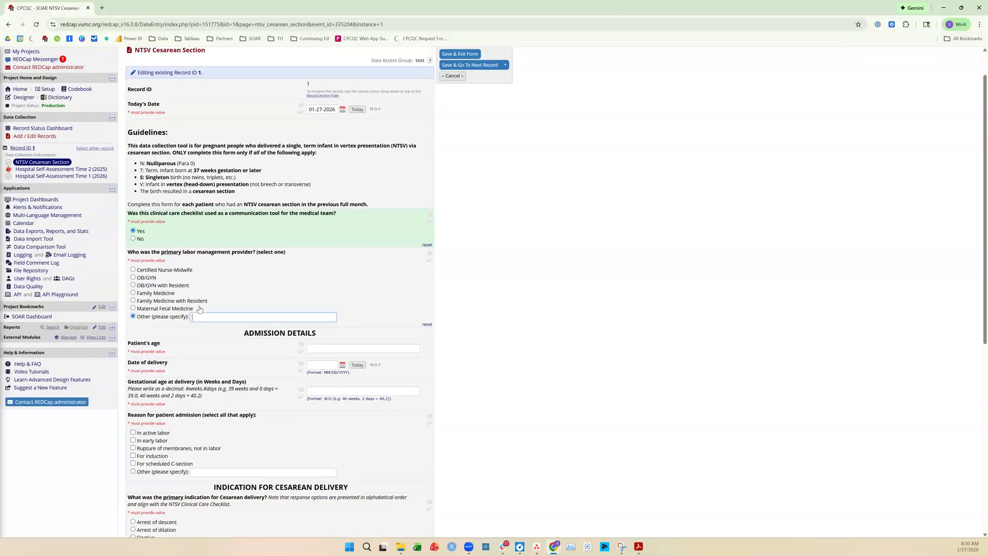
pyautogui.click(147, 281)
pyautogui.scroll(-1, 266, 293)
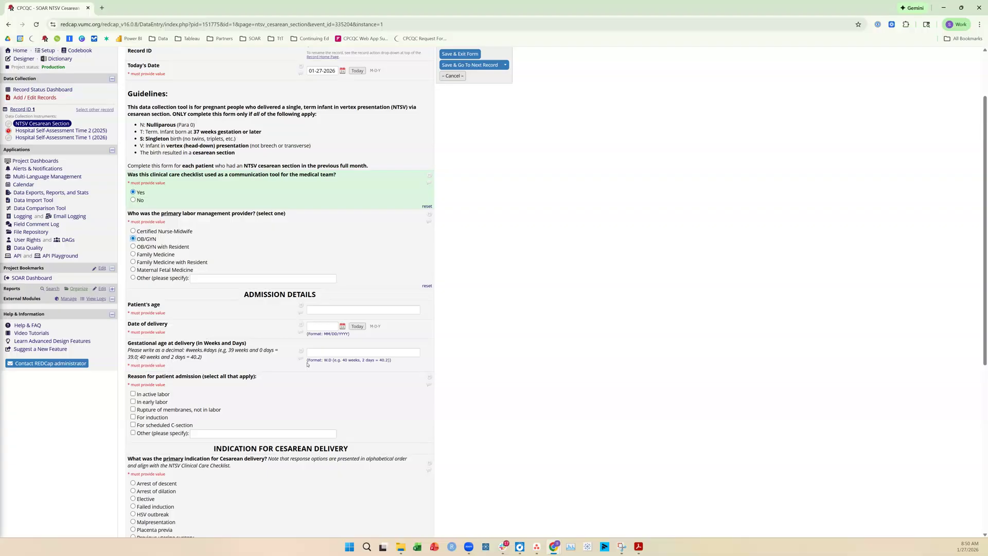
# Check the gestational age format hint and mark For induction as the only reason for patient admission.
pyautogui.moveTo(307, 363); pyautogui.dragTo(393, 362)
pyautogui.click(268, 370)
pyautogui.scroll(-1, 219, 388)
pyautogui.scroll(-1, 162, 383)
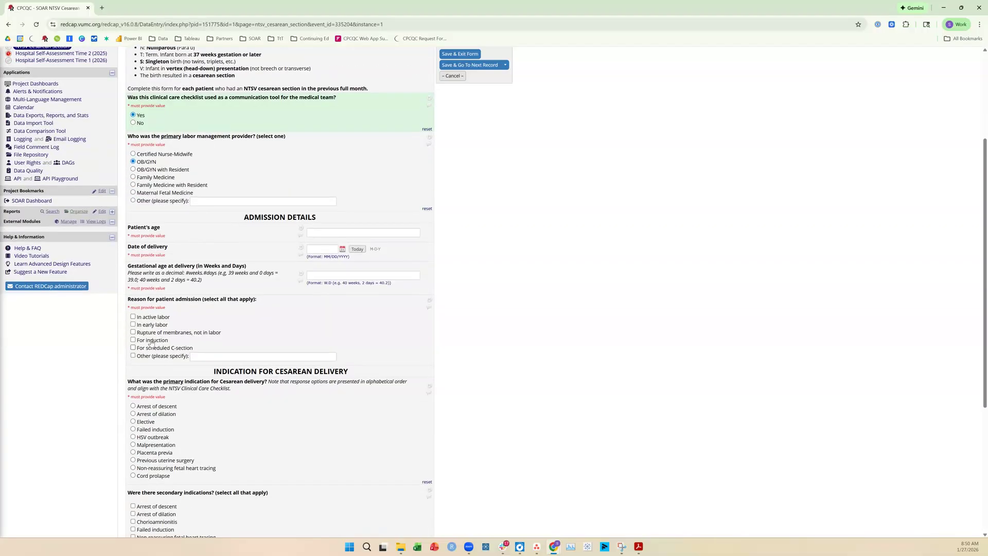
pyautogui.click(150, 341)
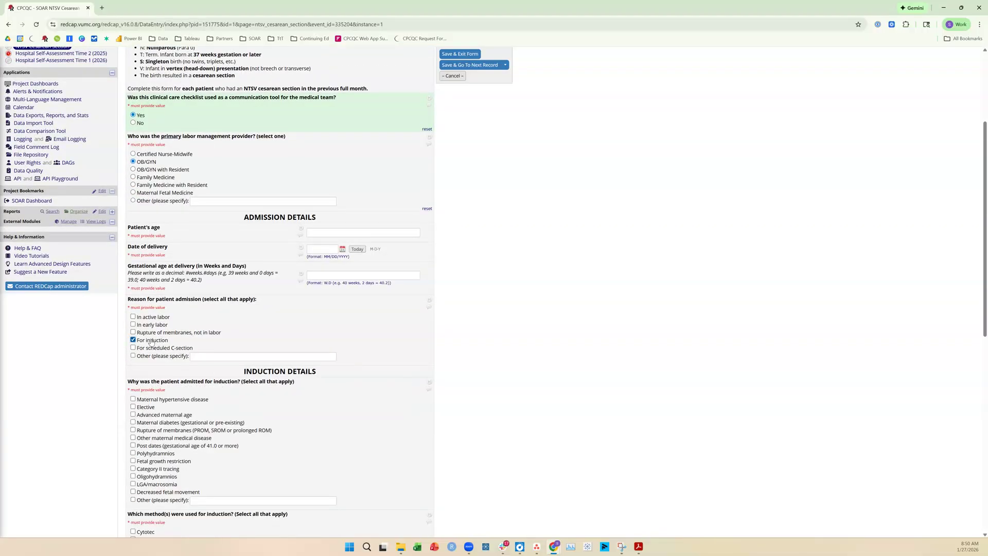
pyautogui.click(151, 342)
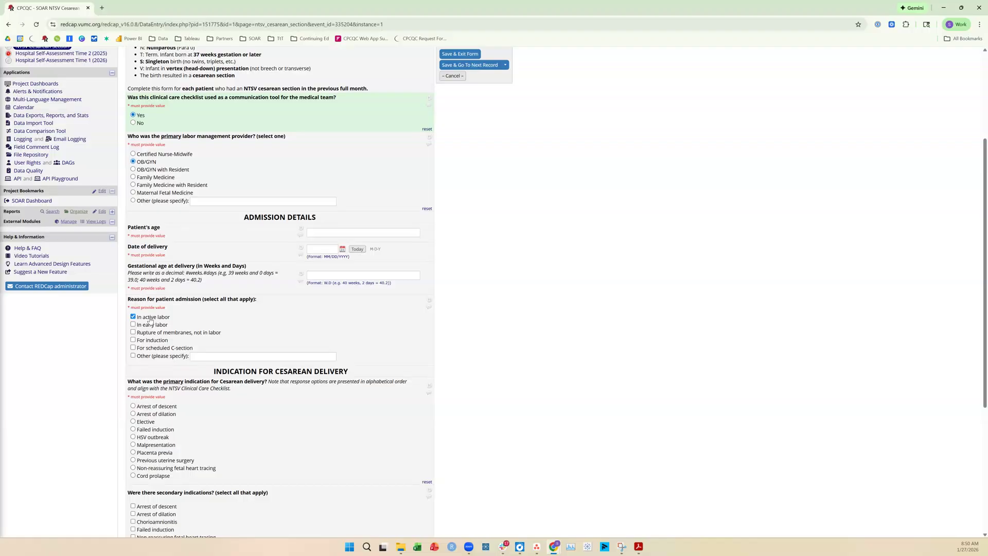
pyautogui.click(155, 332)
pyautogui.click(156, 333)
pyautogui.click(158, 341)
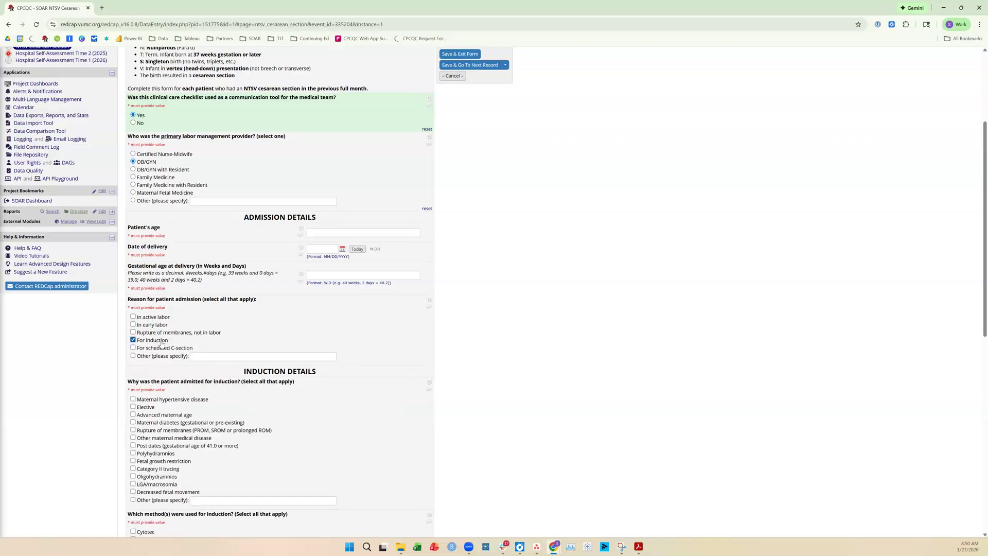
# Mark Elective and LGA/macrosomia as the reasons the patient was admitted for induction.
pyautogui.scroll(-1, 242, 352)
pyautogui.tripleClick(301, 333)
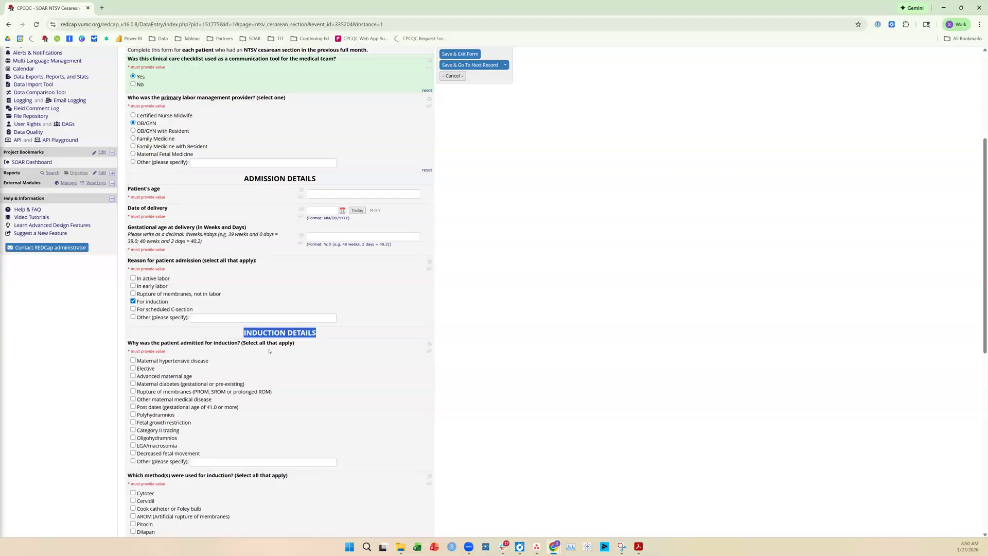
pyautogui.click(150, 369)
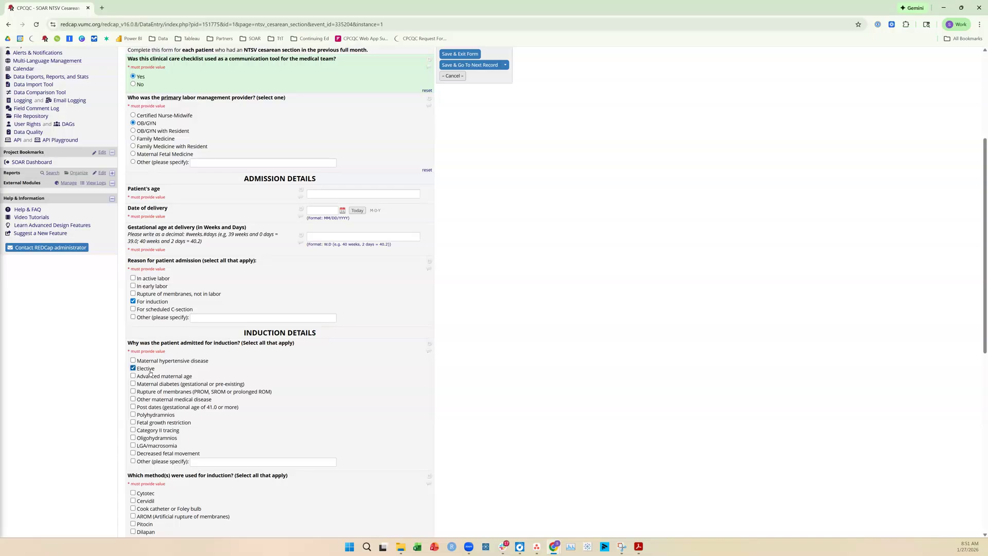
pyautogui.scroll(-1, 343, 385)
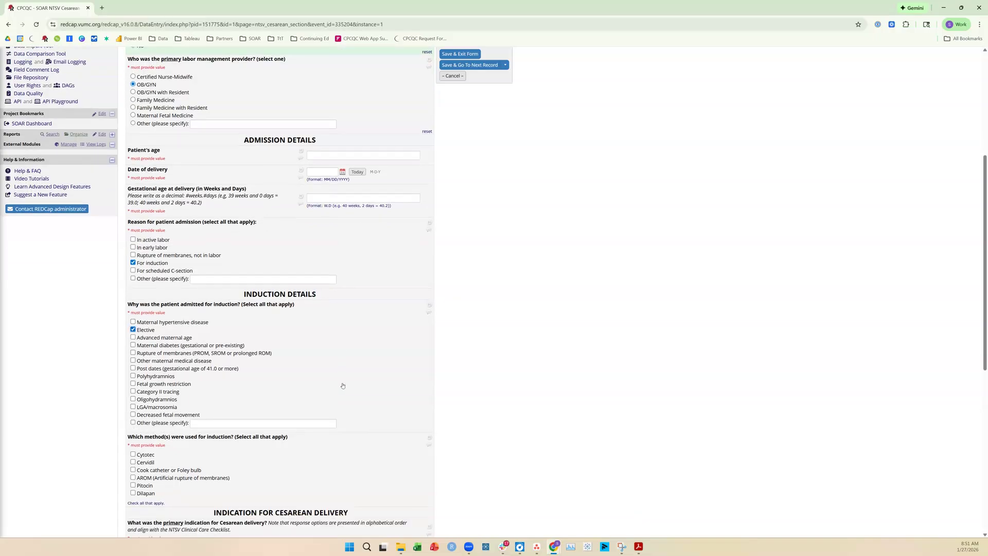
pyautogui.click(170, 407)
# Mark Cervidil as the method used for induction.
pyautogui.scroll(-1, 278, 385)
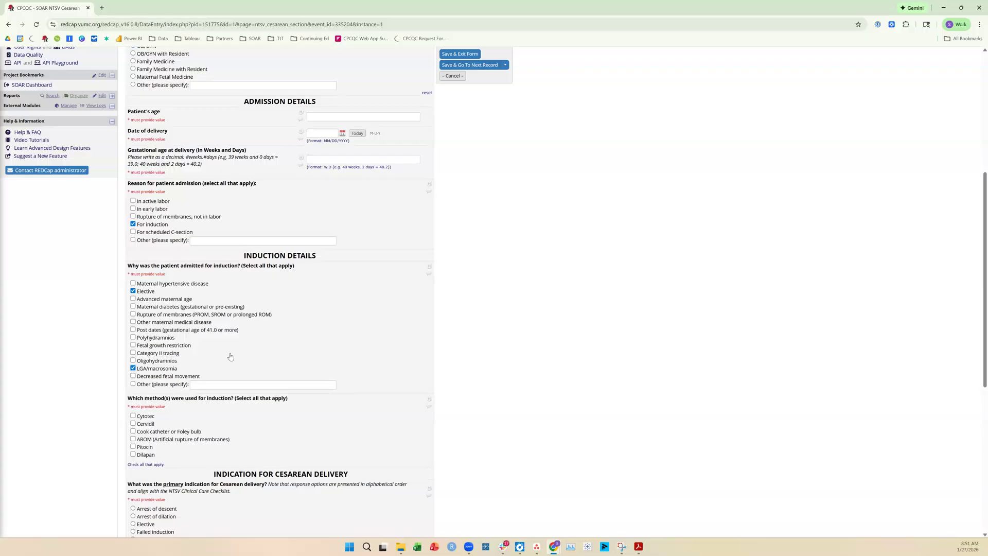
pyautogui.scroll(-1, 335, 332)
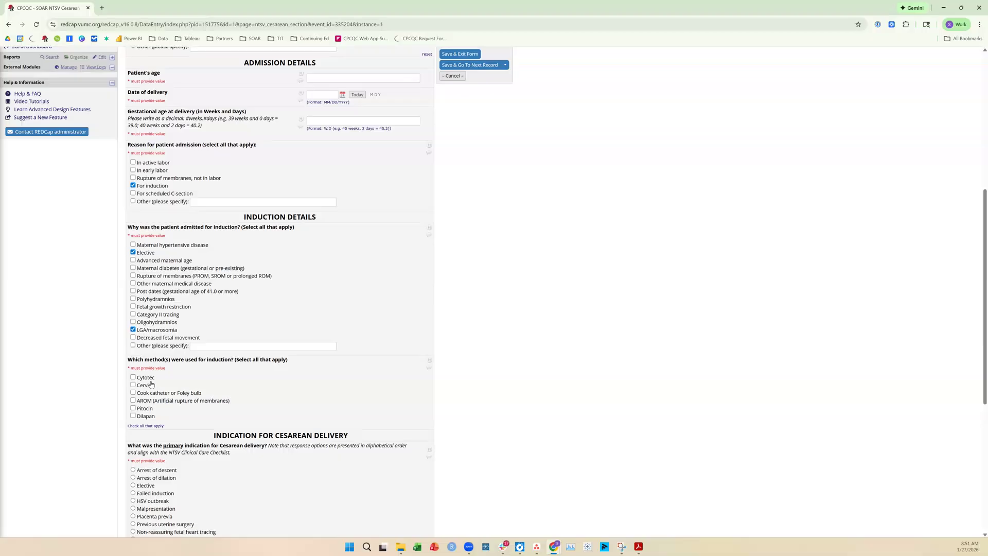
pyautogui.click(151, 383)
# Try Placenta previa and Failed induction as the primary indication for Cesarean delivery to compare their follow-up questions.
pyautogui.scroll(-3, 151, 410)
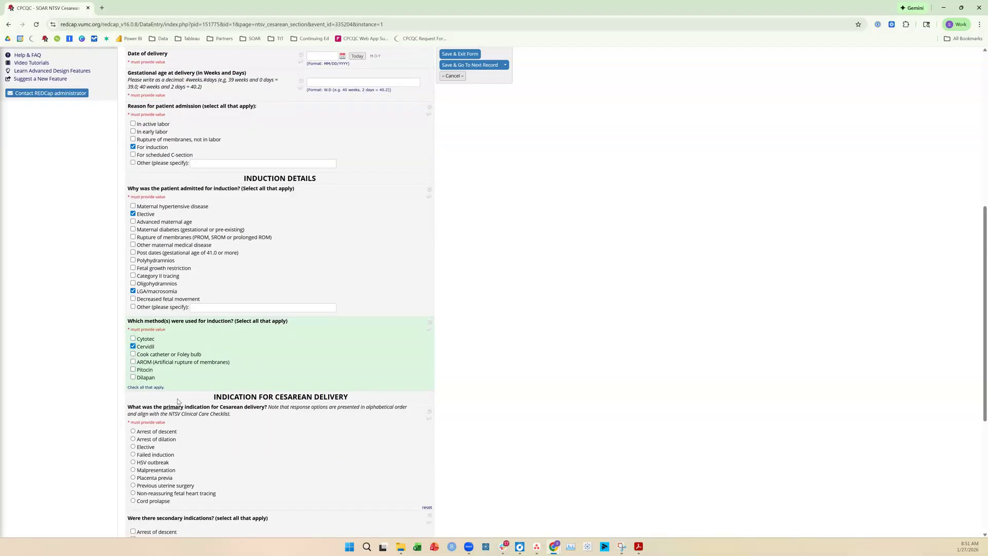
pyautogui.scroll(-3, 215, 397)
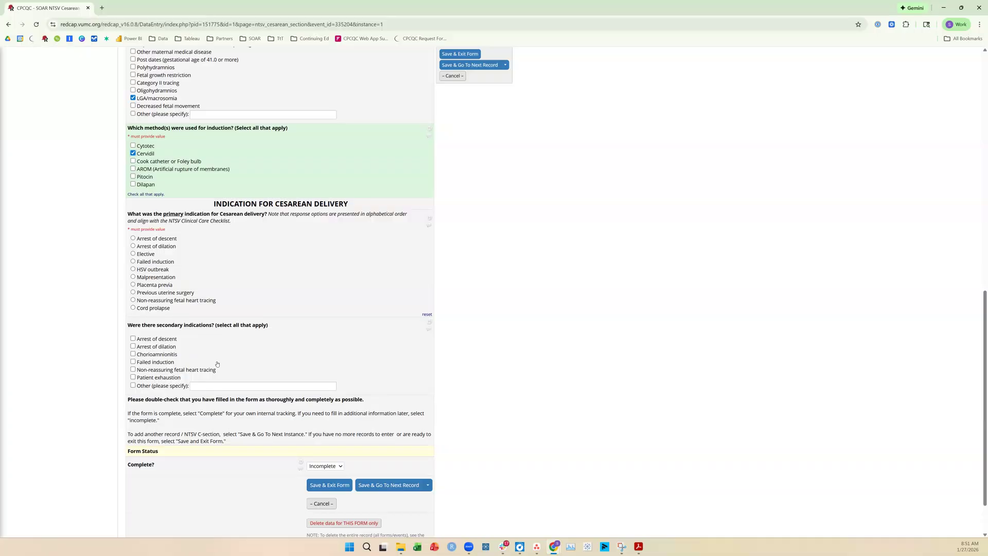
pyautogui.scroll(-1, 247, 353)
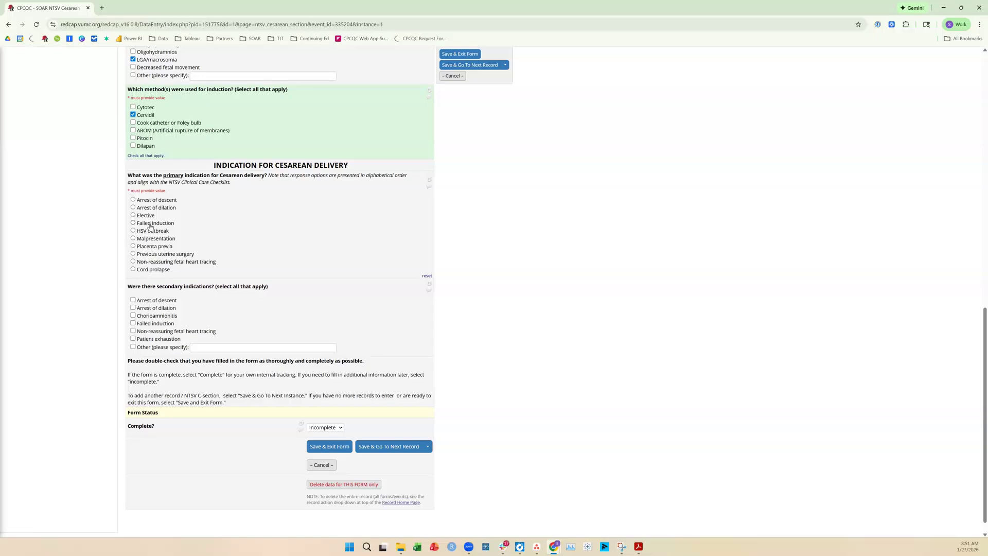
pyautogui.click(153, 247)
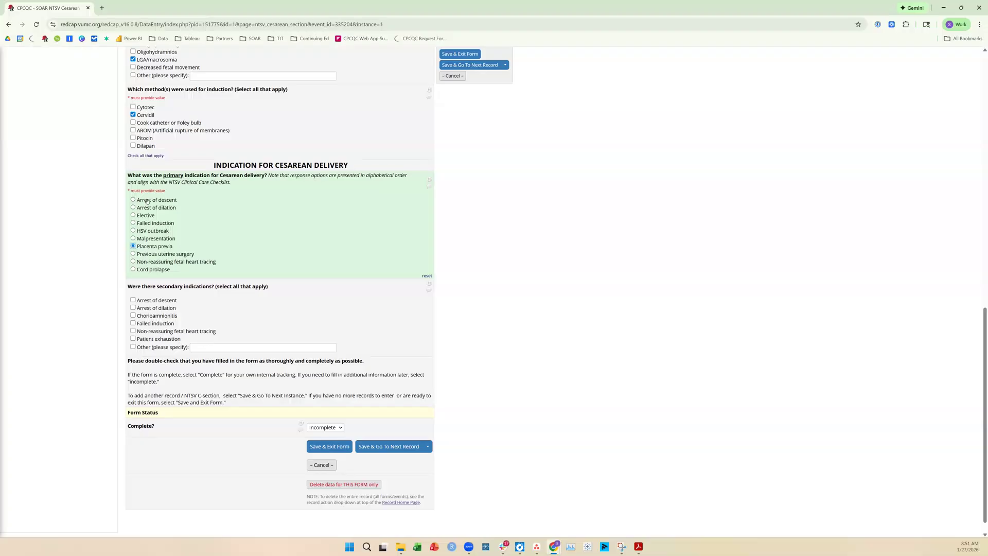
pyautogui.click(154, 225)
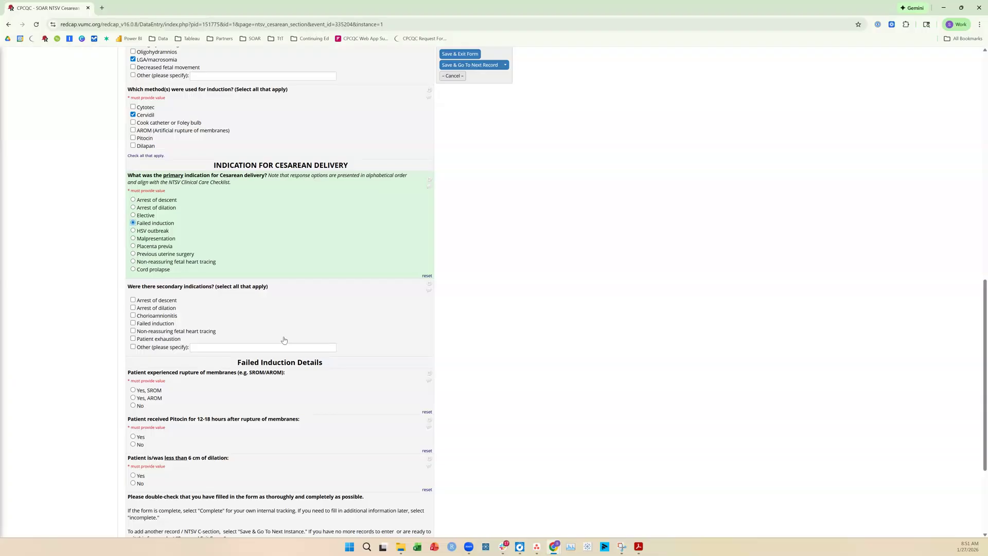
pyautogui.scroll(-1, 225, 327)
pyautogui.moveTo(323, 327); pyautogui.dragTo(236, 324)
# Compare the follow-up questions for Arrest of descent and set the primary indication for Cesarean delivery to Arrest of dilation.
pyautogui.click(154, 171)
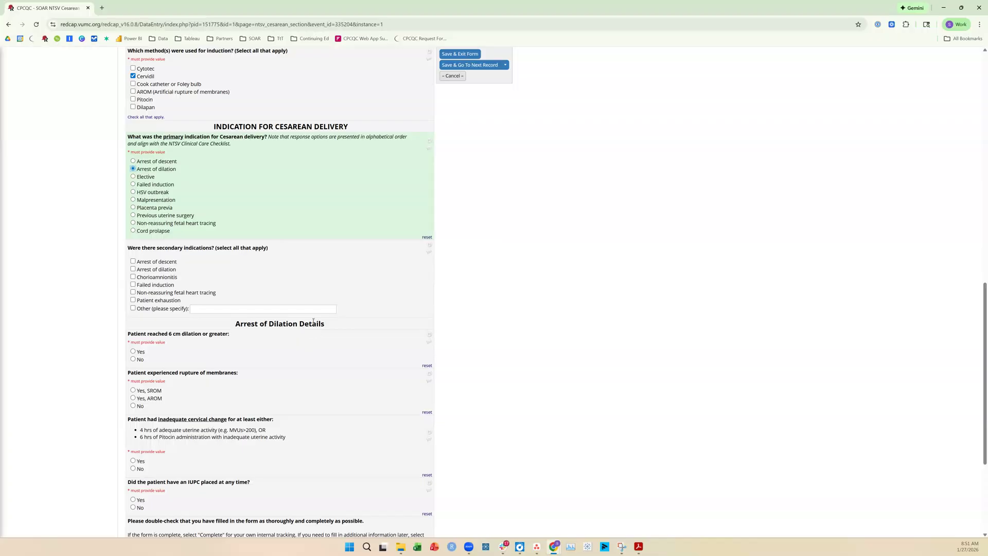
pyautogui.click(167, 162)
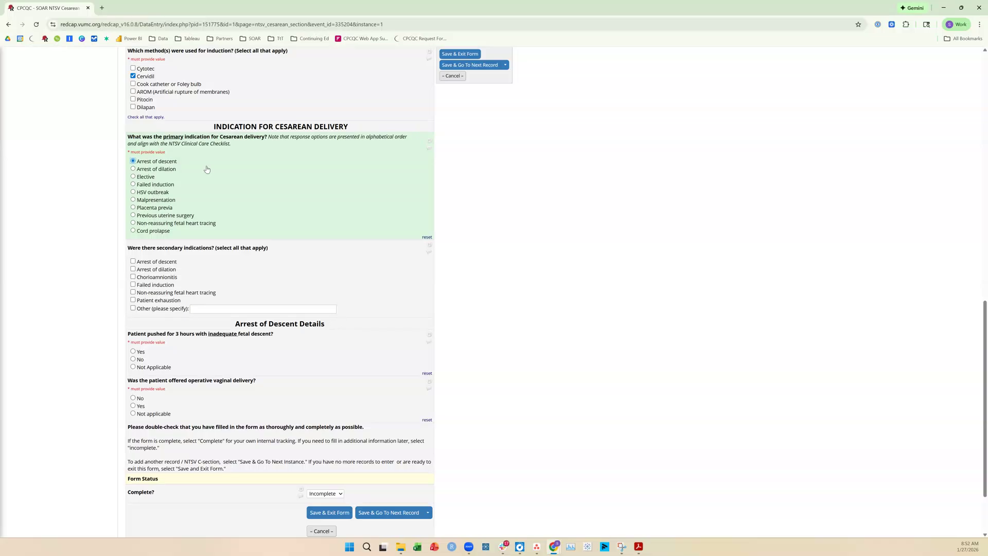
pyautogui.click(170, 172)
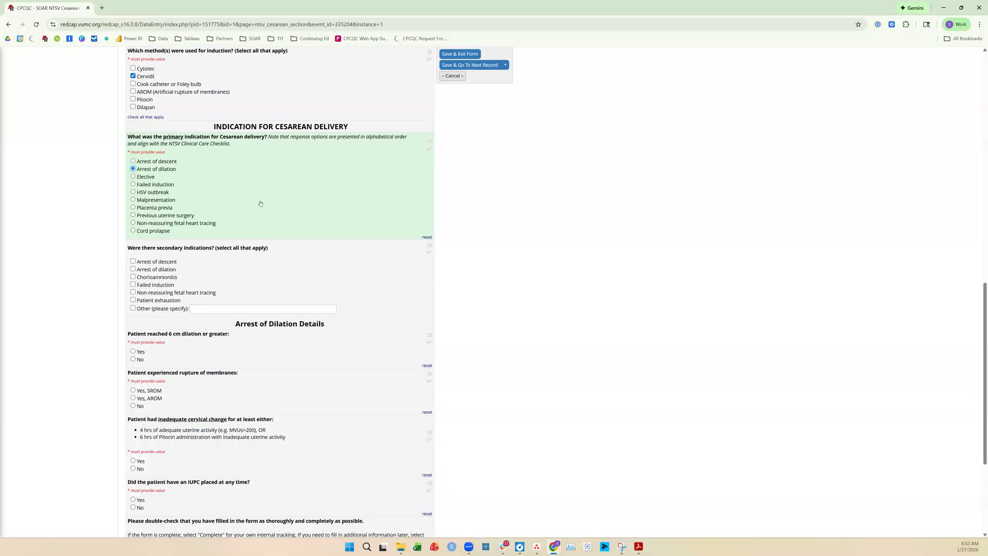
# Review the secondary indication options, including Other, and mark only Patient exhaustion.
pyautogui.scroll(-2, 260, 203)
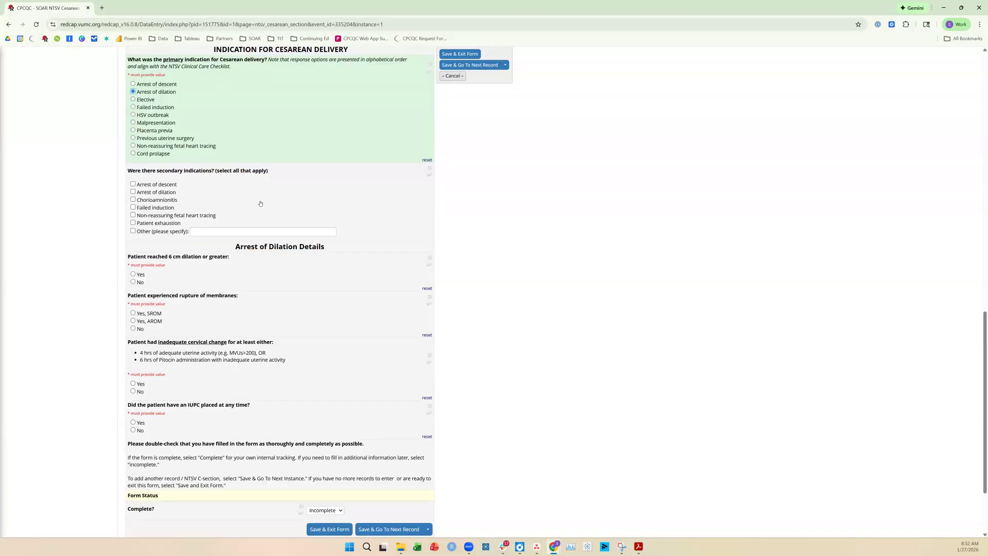
pyautogui.moveTo(132, 170); pyautogui.dragTo(270, 171)
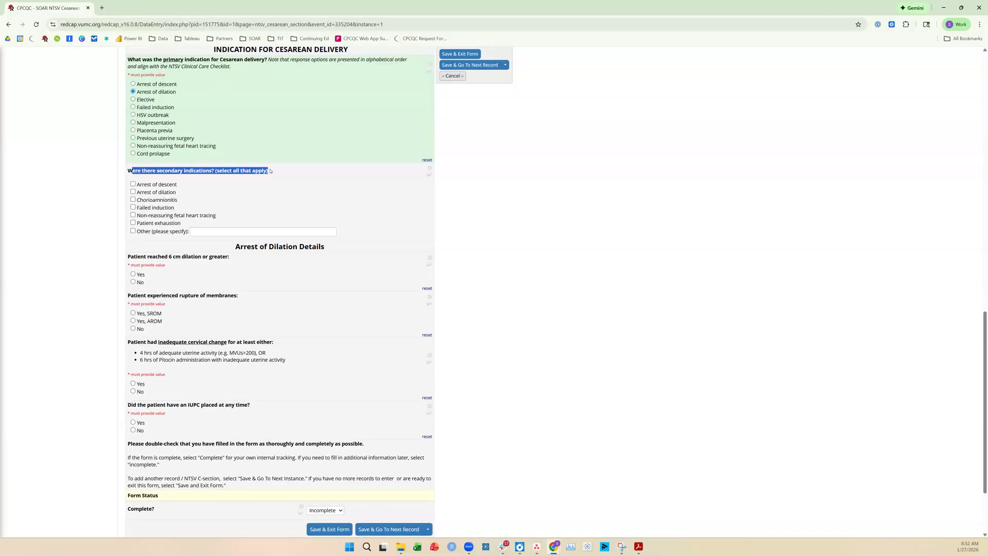
pyautogui.click(270, 171)
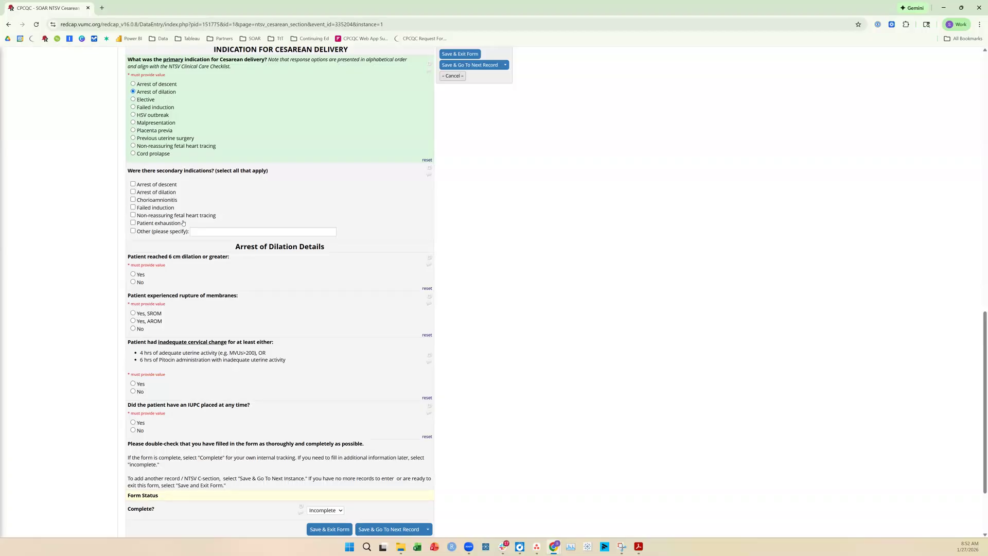
pyautogui.moveTo(180, 225); pyautogui.dragTo(135, 224)
pyautogui.moveTo(180, 203); pyautogui.dragTo(133, 203)
pyautogui.click(133, 231)
pyautogui.click(184, 232)
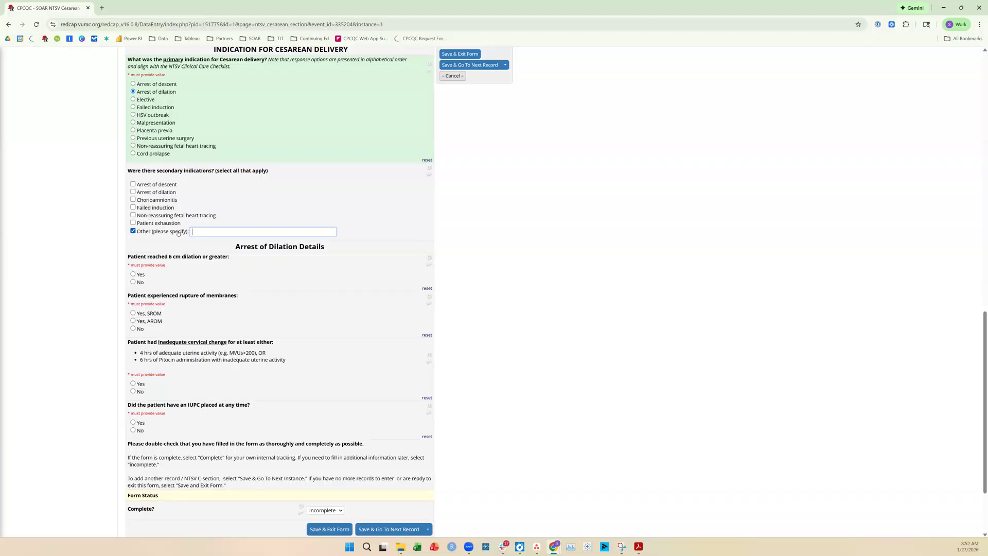
pyautogui.click(133, 231)
pyautogui.click(155, 223)
# Keep Arrest of dilation as the primary indication and review the Arrest of Dilation Details questions.
pyautogui.scroll(-2, 292, 211)
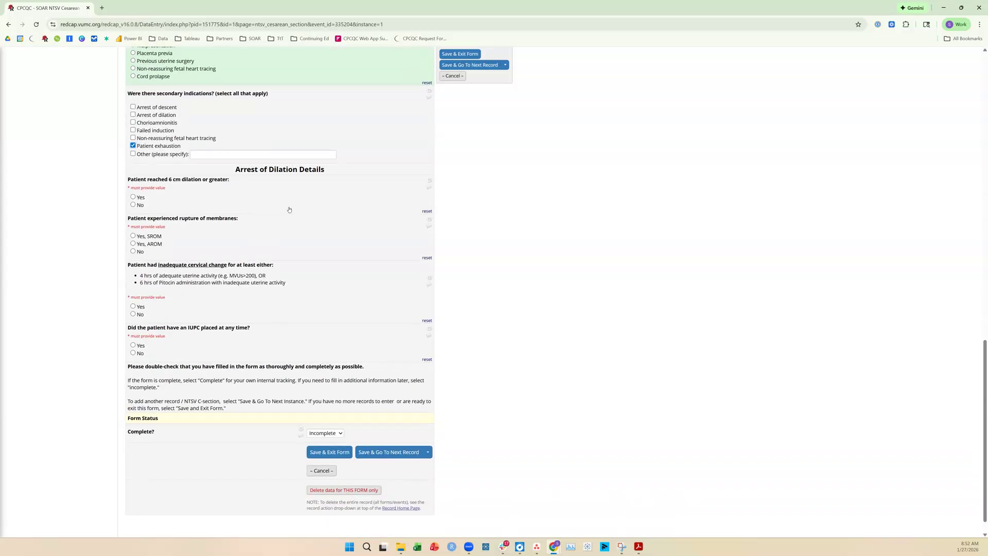
pyautogui.scroll(2, 289, 209)
pyautogui.click(140, 94)
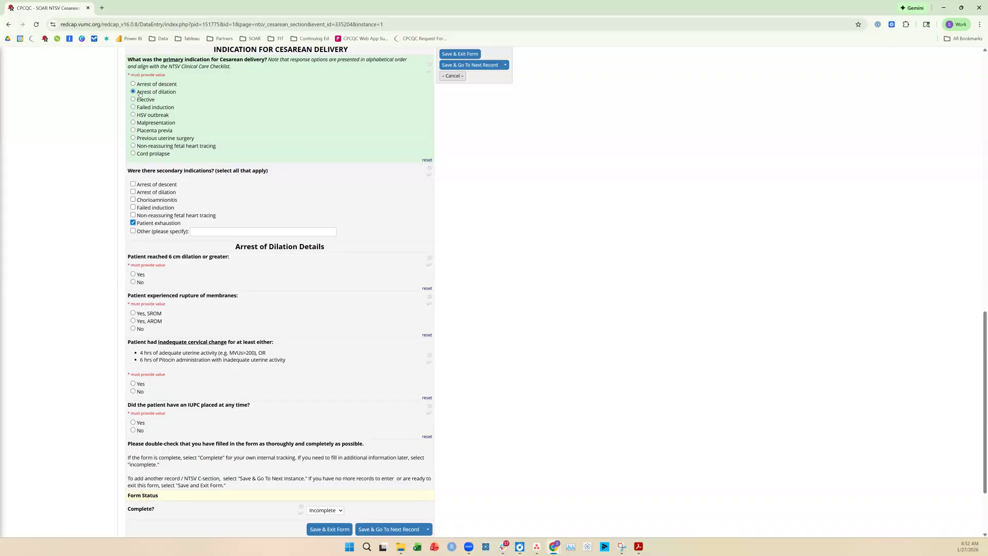
pyautogui.scroll(-1, 285, 250)
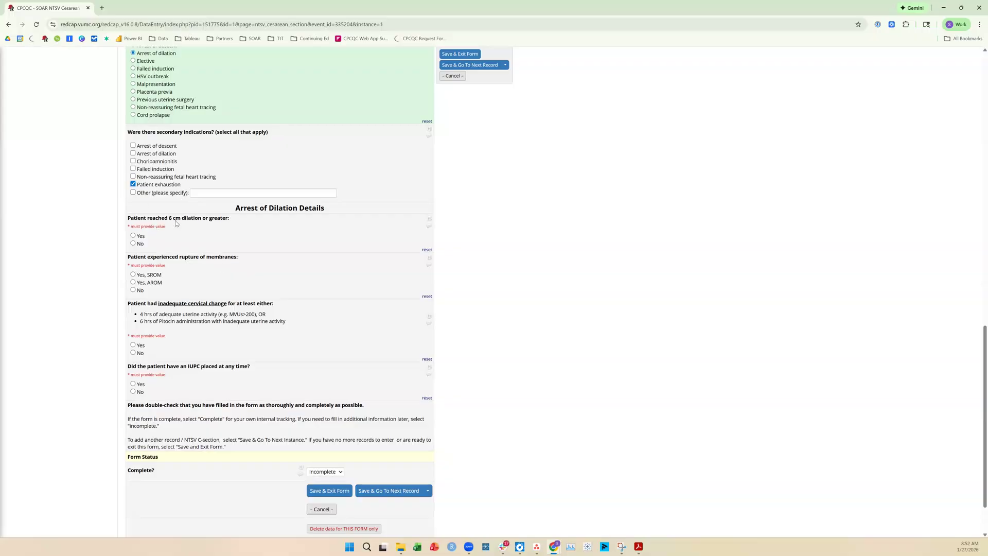
# Answer the Arrest of Dilation Details: 6 cm reached Yes, membrane rupture Yes, AROM, inadequate cervical change Yes, IUPC placed No.
pyautogui.click(142, 236)
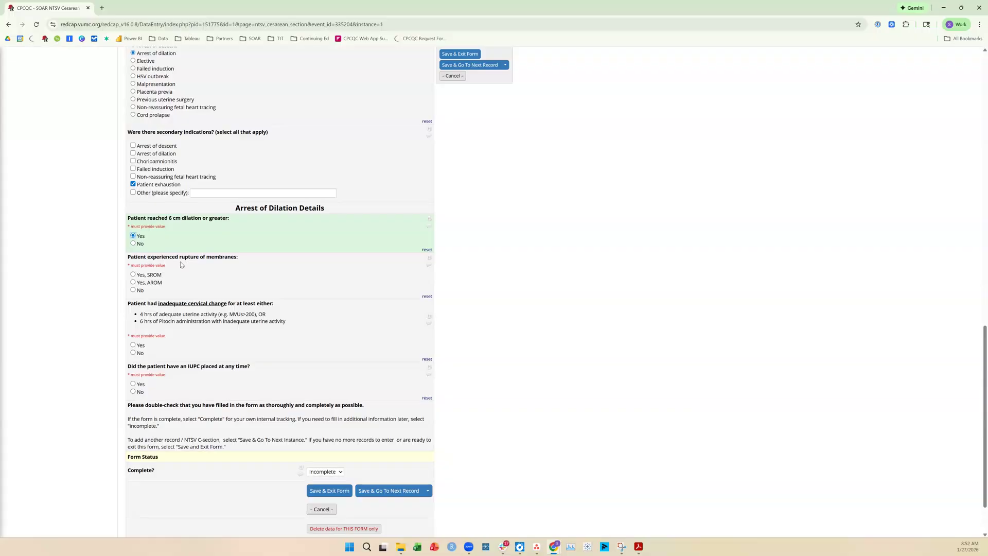
pyautogui.click(142, 284)
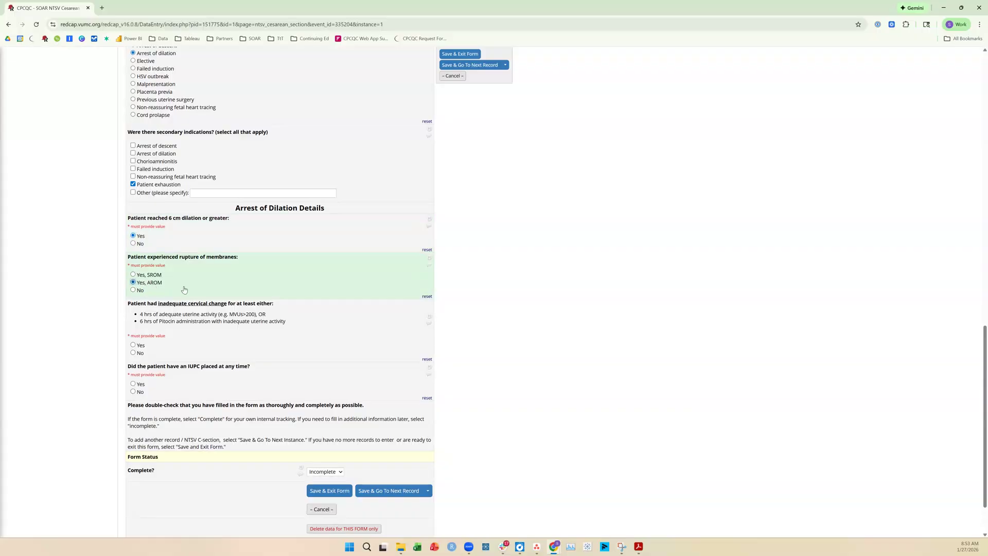
pyautogui.scroll(-1, 218, 284)
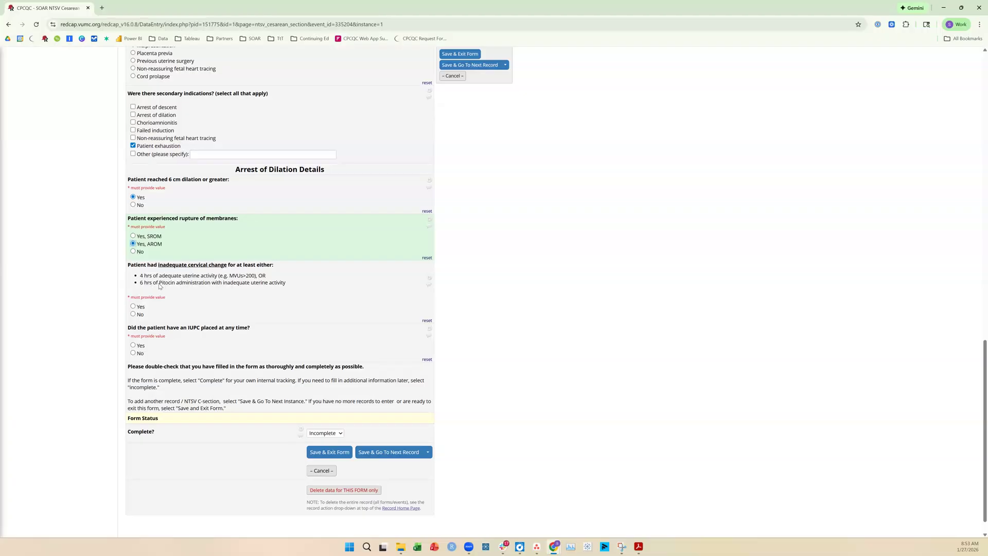
pyautogui.click(141, 307)
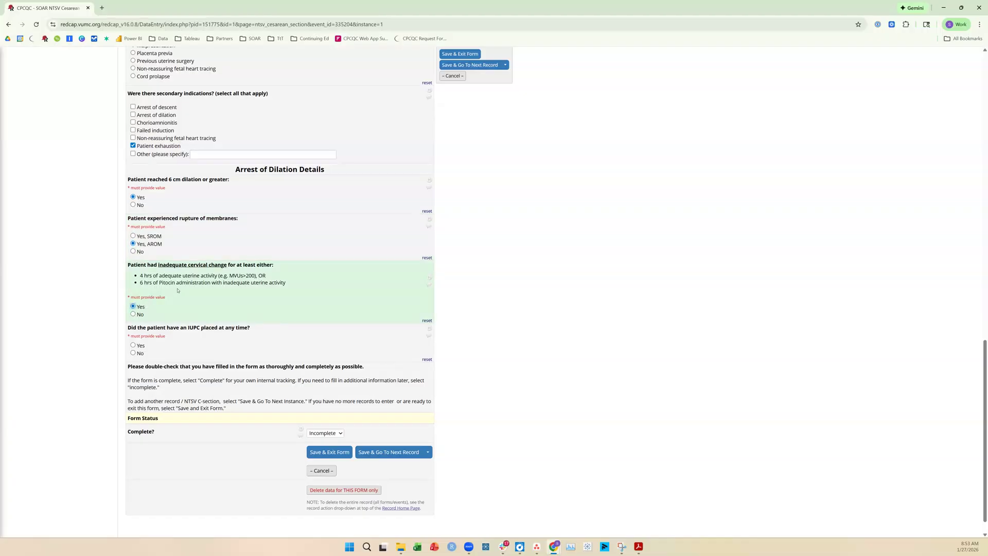
pyautogui.click(142, 353)
# Review the form status options and set the status of the NTSV Cesarean Section form to Complete.
pyautogui.scroll(-1, 261, 312)
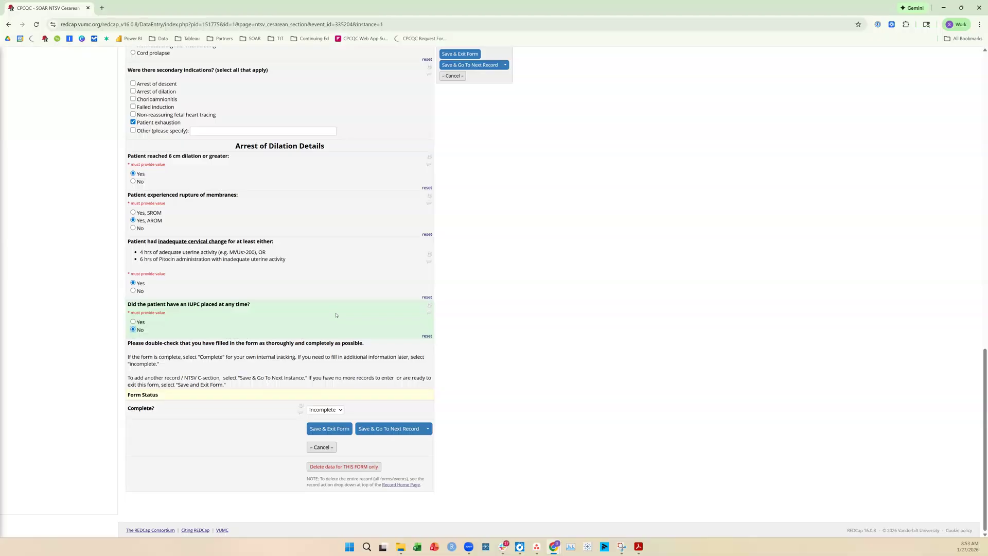
pyautogui.click(319, 410)
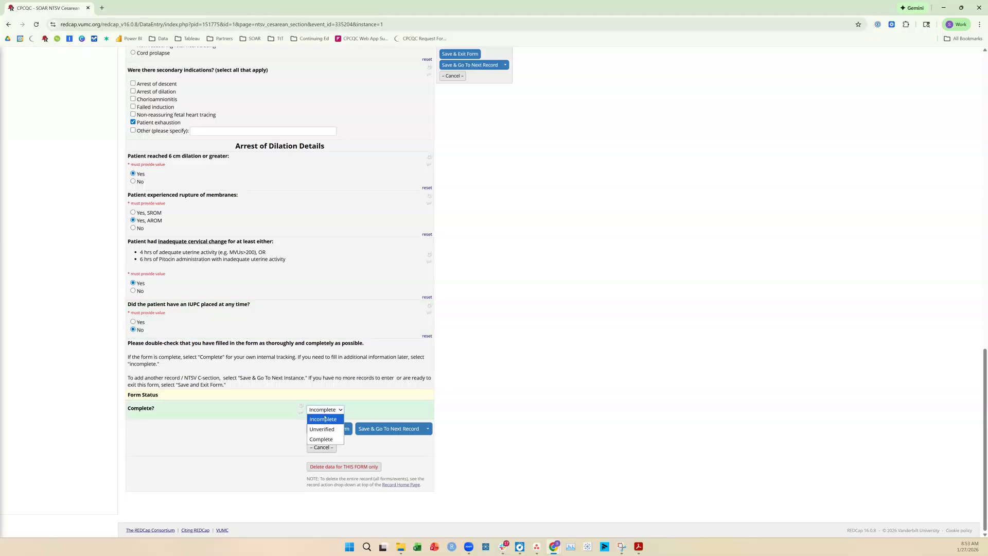
pyautogui.press('Down')
pyautogui.press('Down')
pyautogui.moveTo(155, 409); pyautogui.dragTo(132, 410)
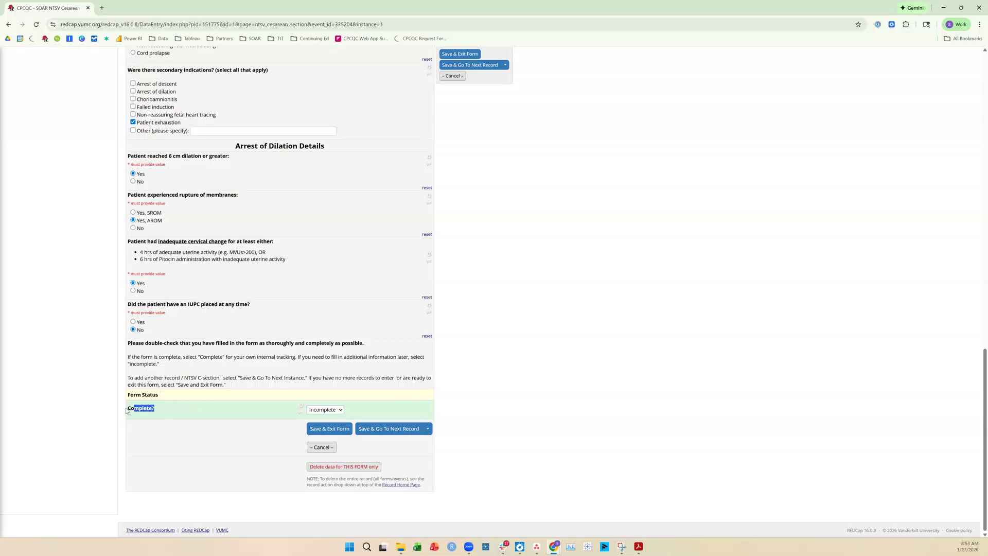
pyautogui.click(216, 419)
pyautogui.click(332, 409)
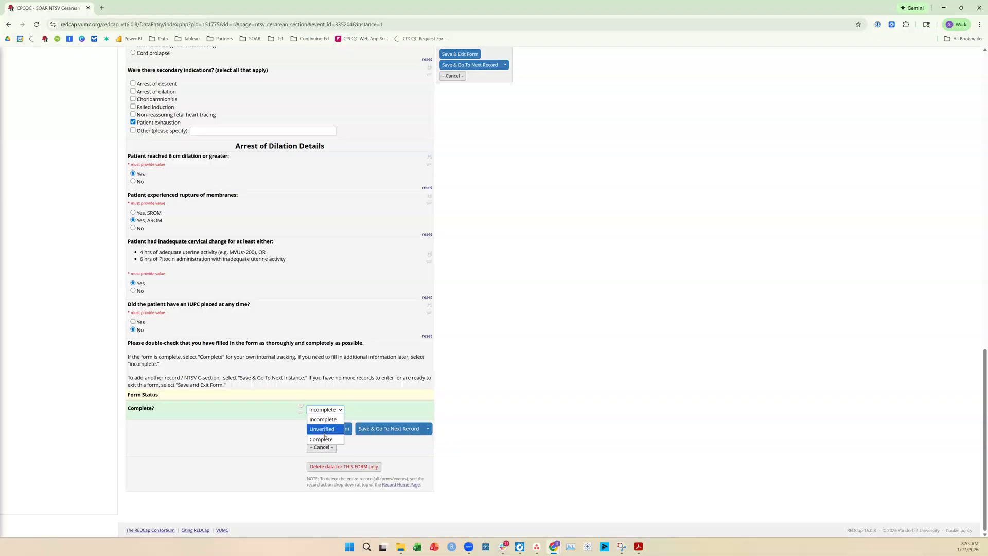
pyautogui.click(321, 439)
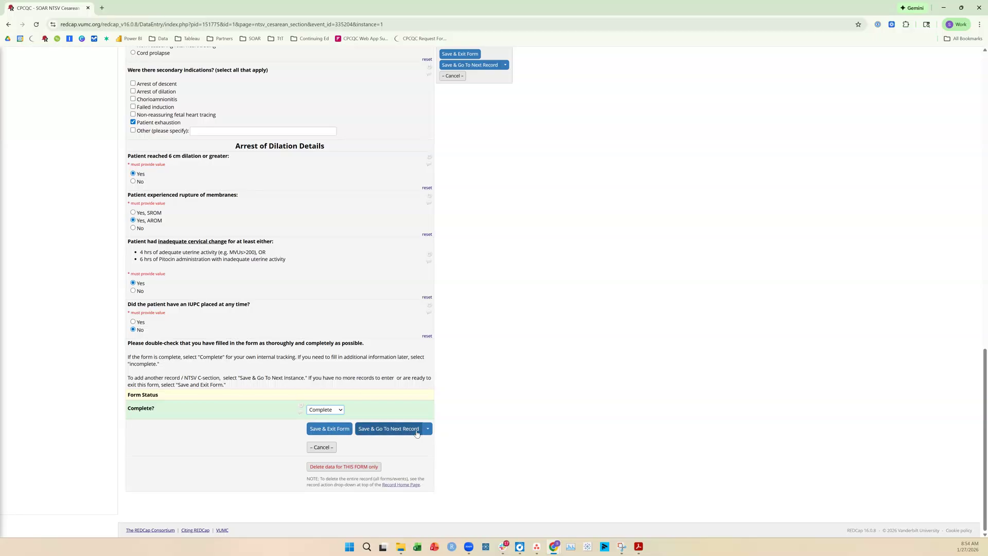
# Try to save the form and go to the next record, and dismiss the required-fields notice to stay on the form.
pyautogui.doubleClick(285, 379)
pyautogui.click(326, 379)
pyautogui.click(379, 428)
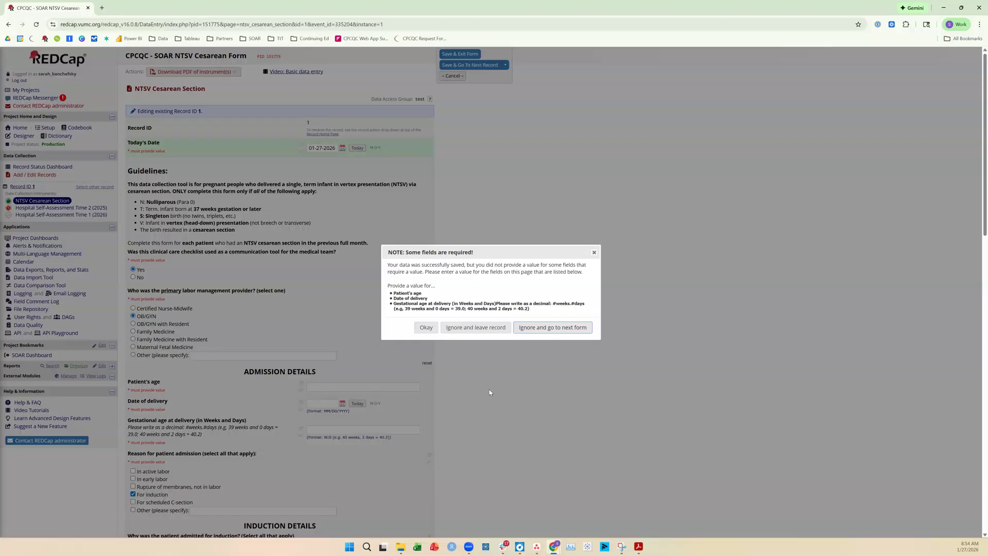
pyautogui.click(532, 329)
pyautogui.scroll(-1, 274, 410)
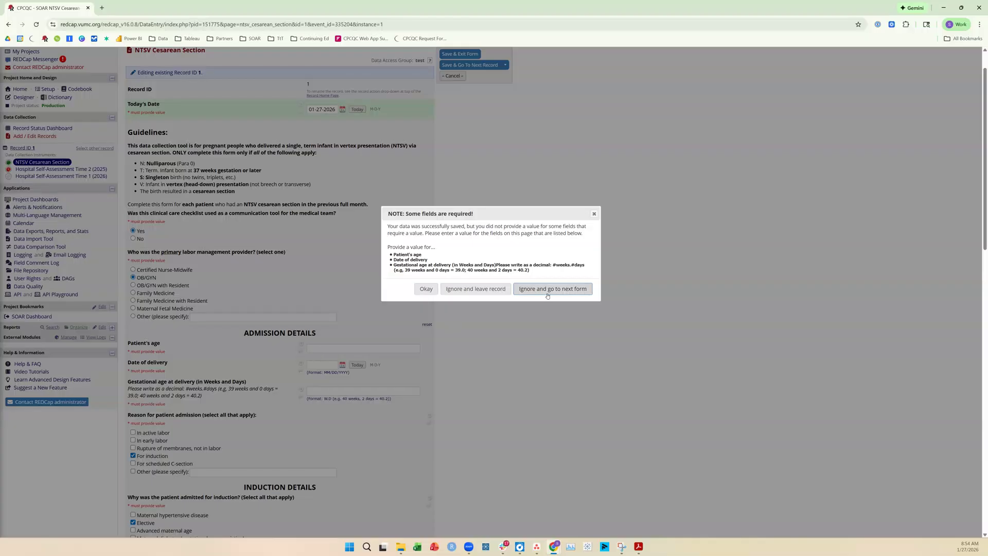
pyautogui.click(426, 288)
# Fill in the missing admission details: patient's age 37, date of delivery 01-02-2026 and gestational age at delivery 38.6.
pyautogui.click(346, 346)
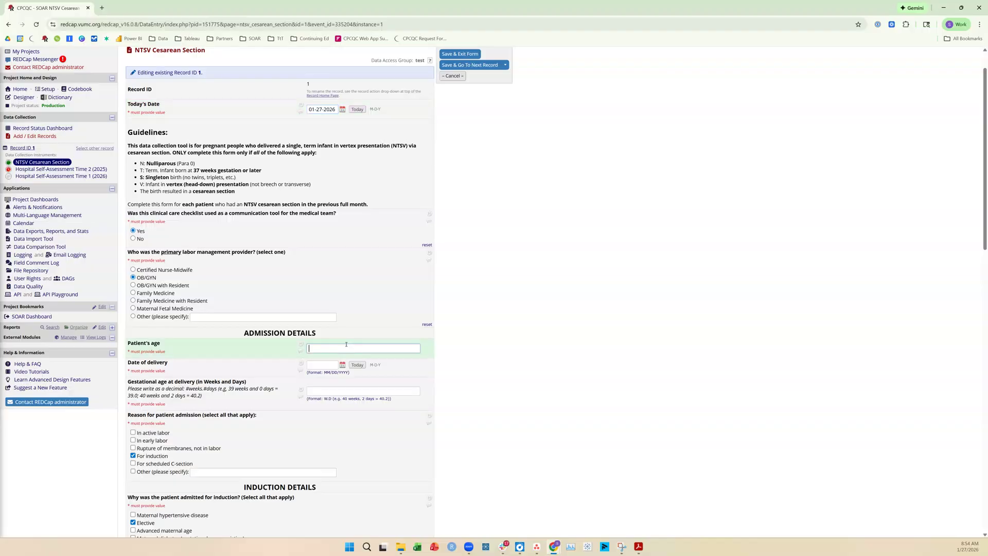
pyautogui.write('37')
pyautogui.press('Tab')
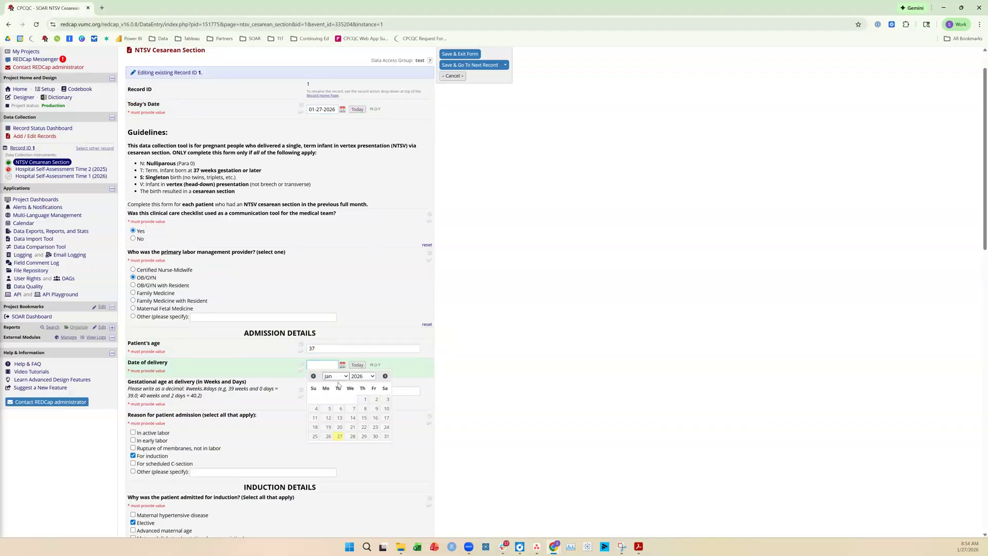
pyautogui.click(376, 399)
pyautogui.click(330, 392)
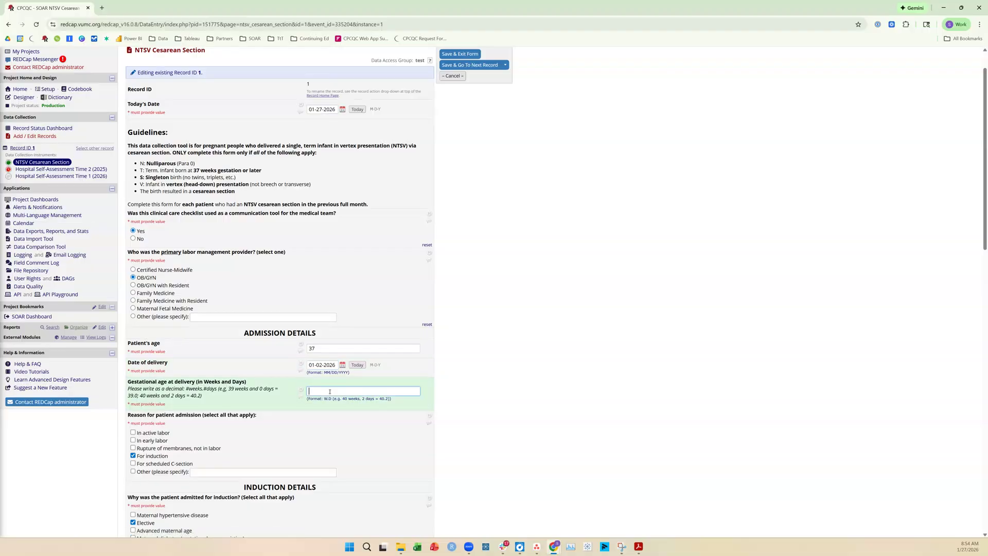
pyautogui.write('38.7')
pyautogui.press('BackSpace')
pyautogui.write('6')
# Save and go to the next record, and open its NTSV Cesarean Section form while keeping all values of fields flagged for hiding.
pyautogui.scroll(-20, 419, 397)
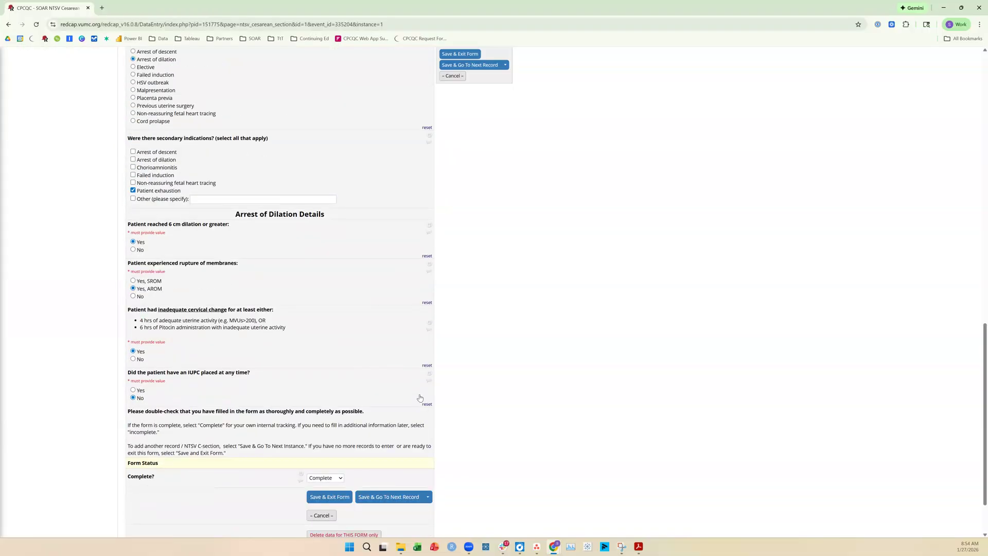
pyautogui.click(396, 429)
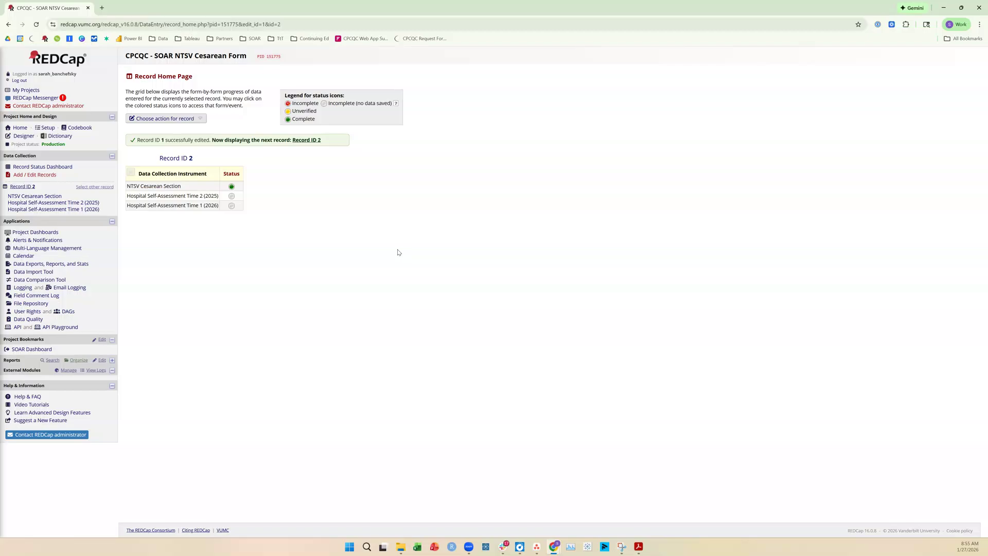
pyautogui.click(231, 186)
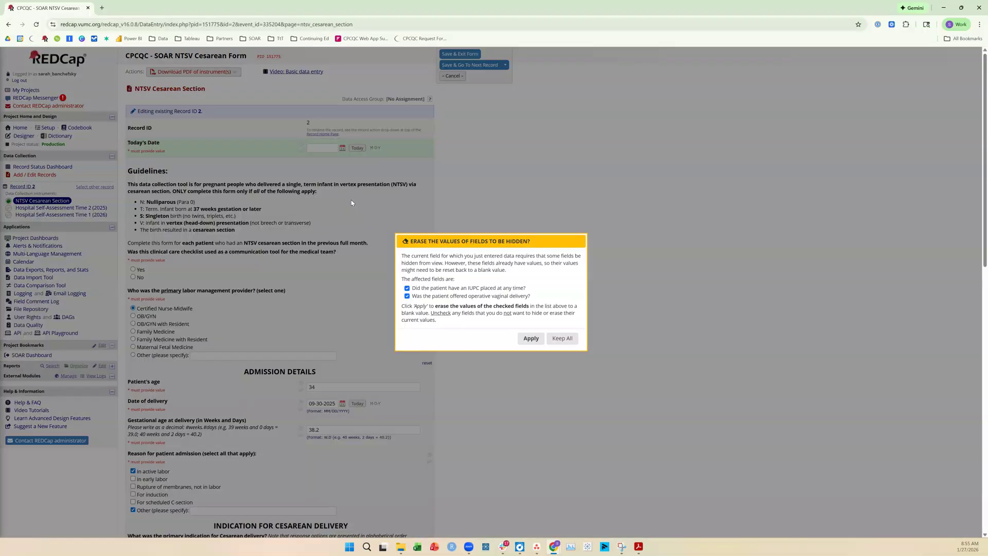
pyautogui.click(563, 338)
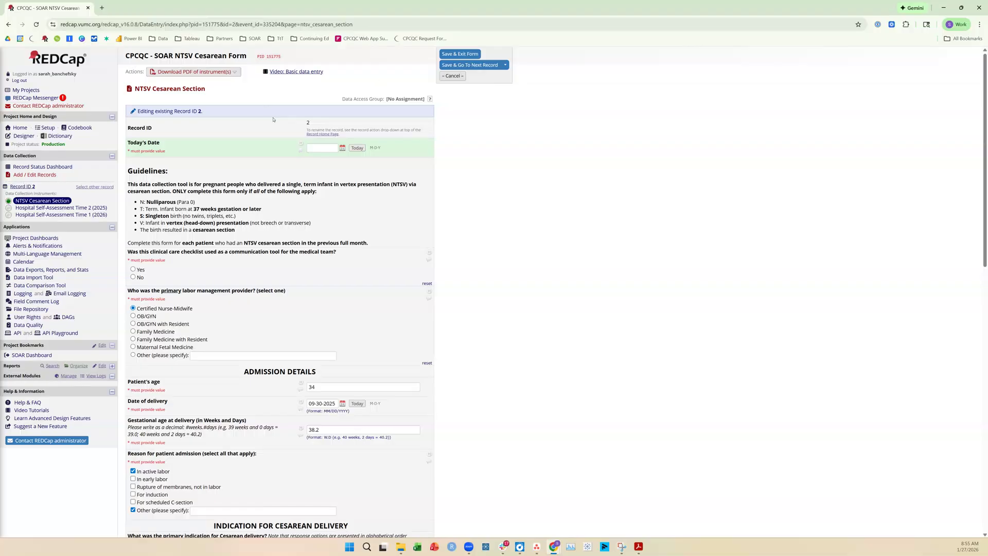
# Look over the existing entries in record 2's form and return to the list of projects.
pyautogui.scroll(-6, 288, 141)
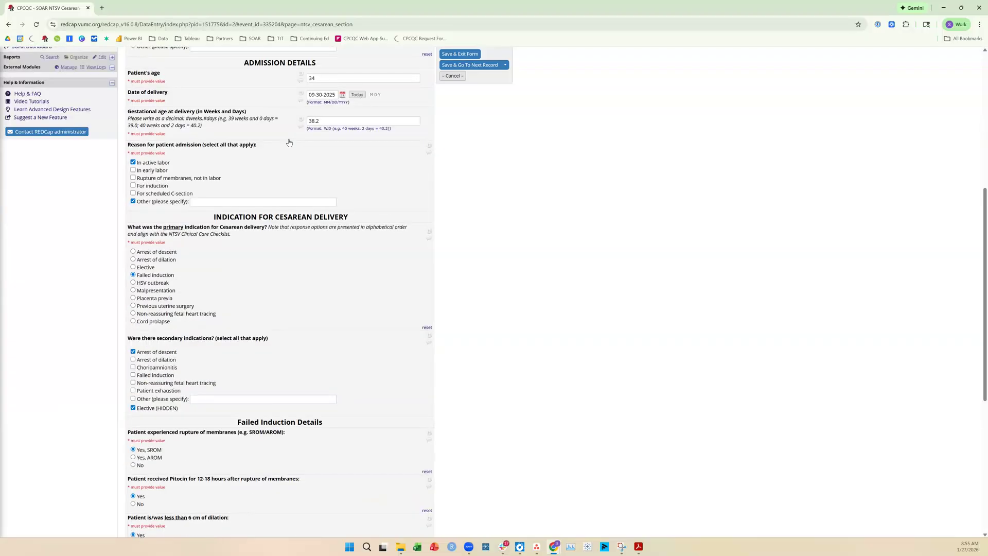
pyautogui.scroll(5, 286, 143)
pyautogui.scroll(2, 286, 143)
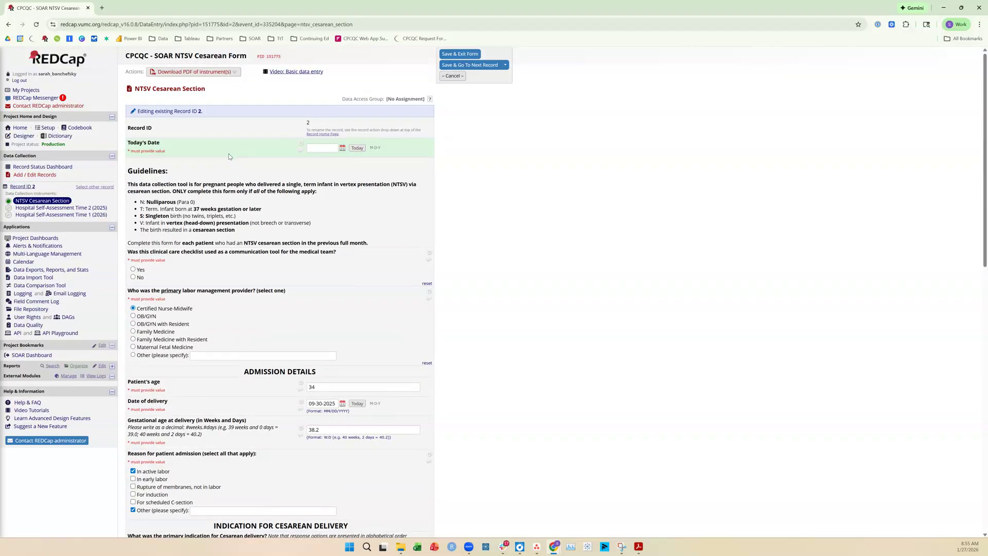
pyautogui.click(28, 91)
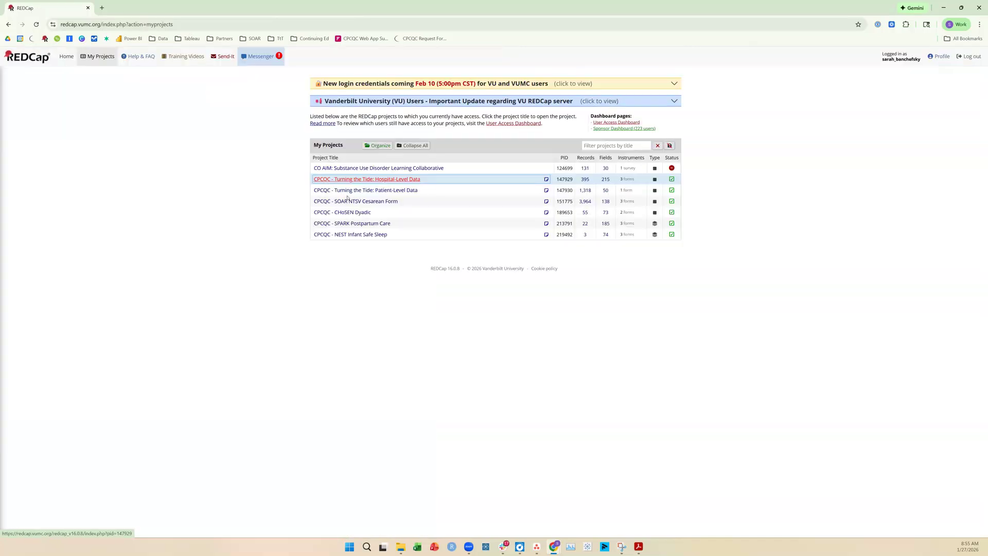